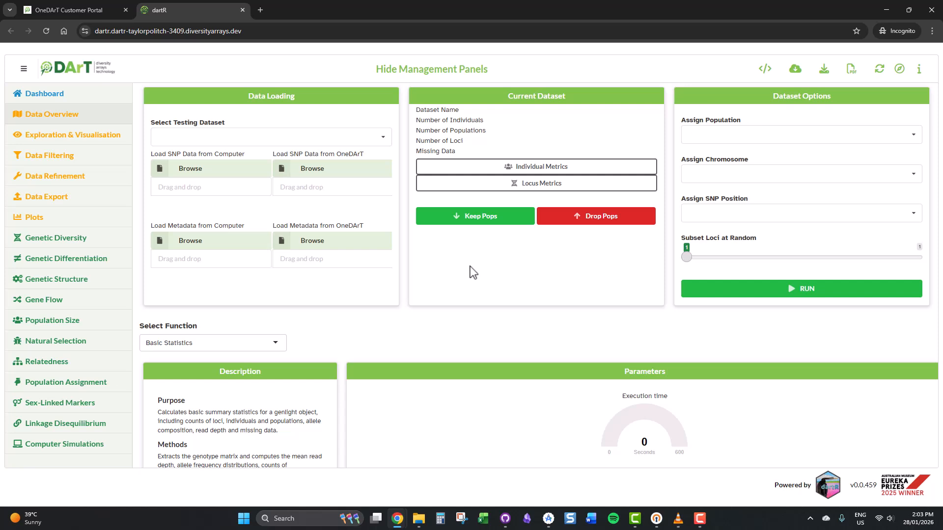
Step through the Exploration & Visualisation, Data Filtering and Data Overview sections
left_click(75, 142)
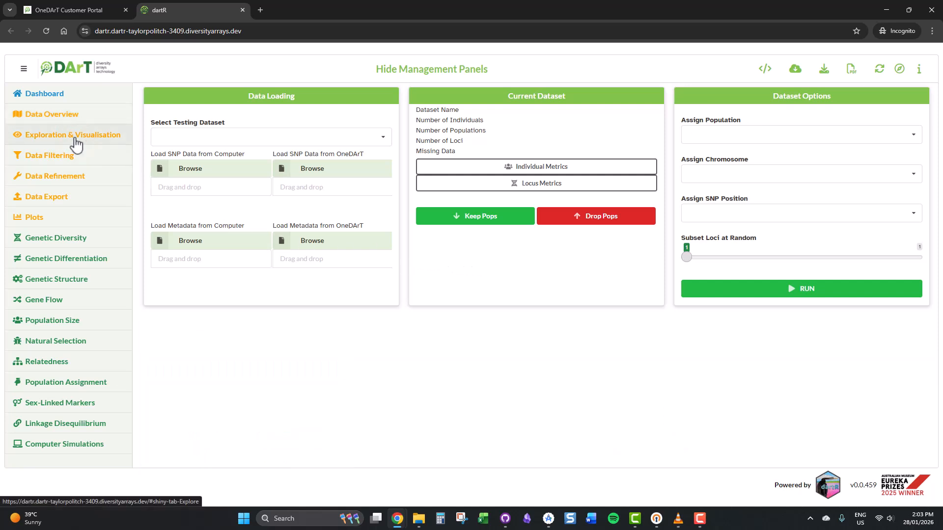
left_click(78, 162)
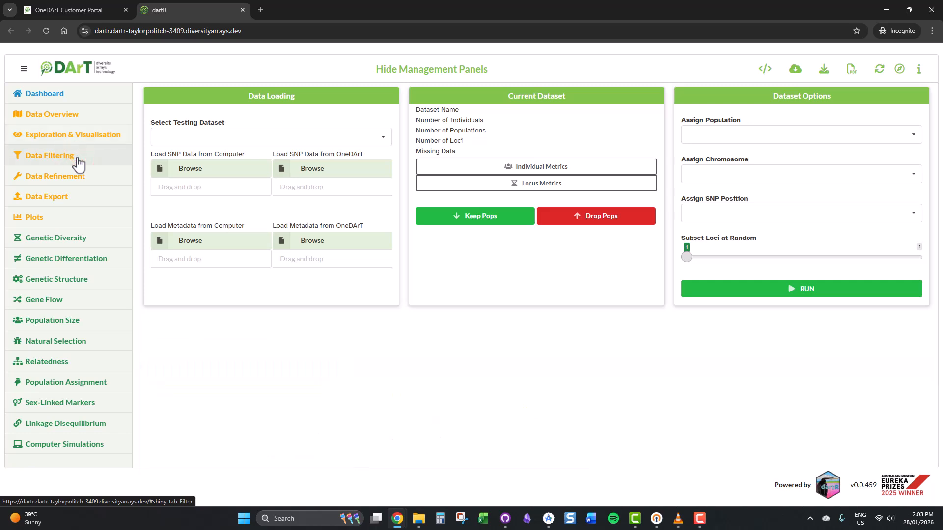
left_click(68, 115)
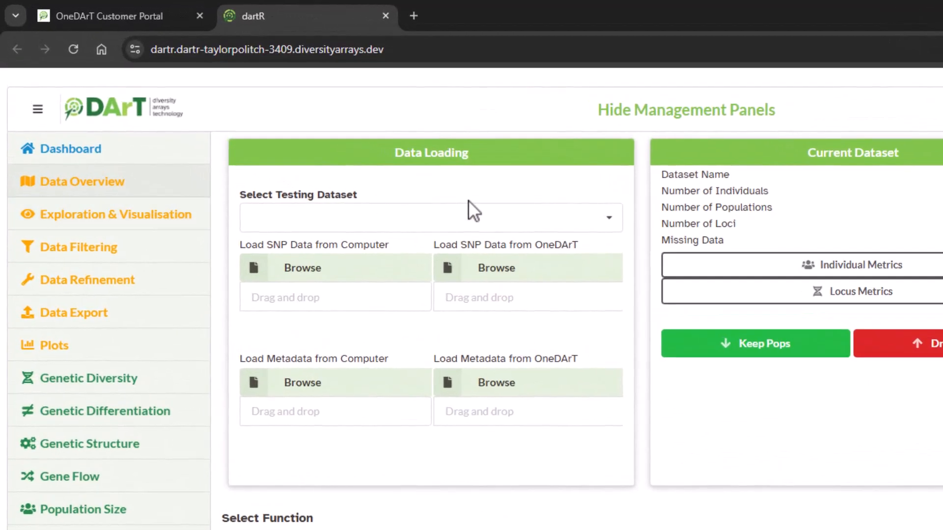
Load the bandicoot.gl testing dataset
left_click(383, 137)
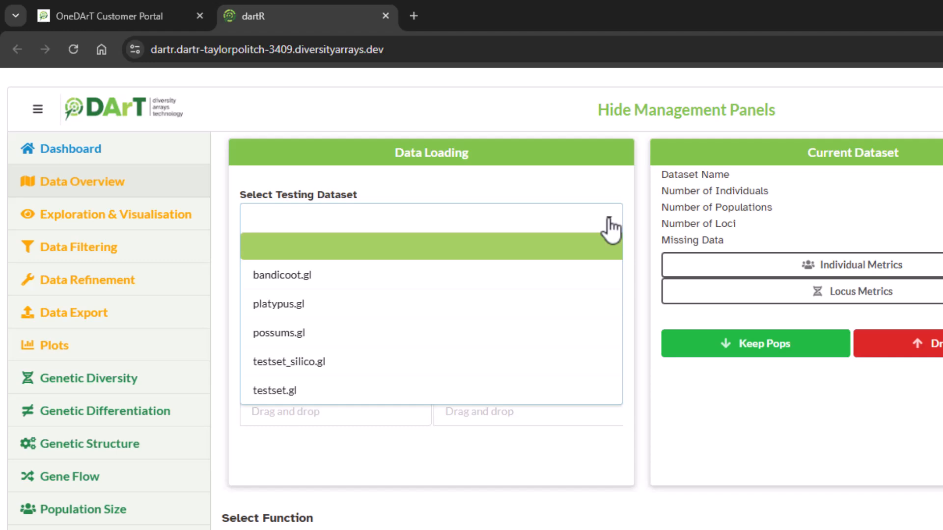
left_click(610, 228)
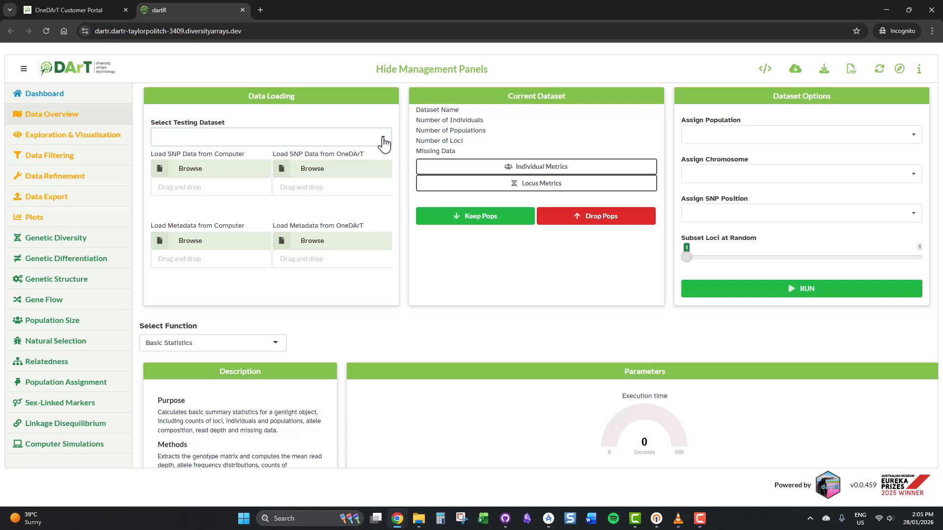
left_click(384, 145)
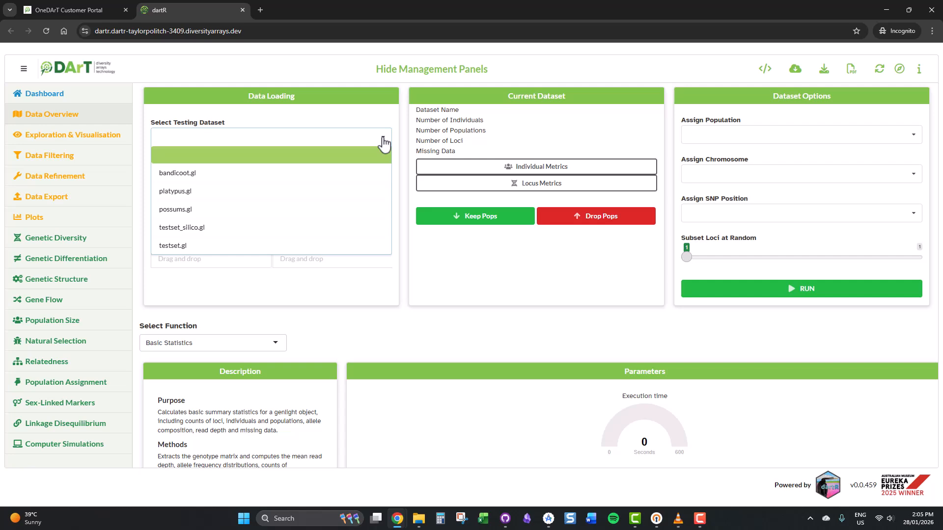
left_click(370, 181)
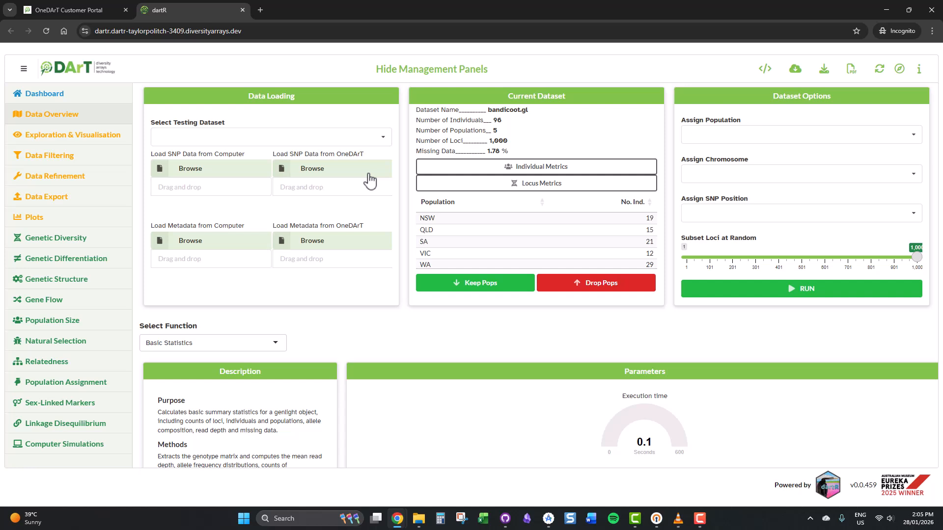
Load Report_platypus.csv from the computer as the SNP data
left_click(217, 169)
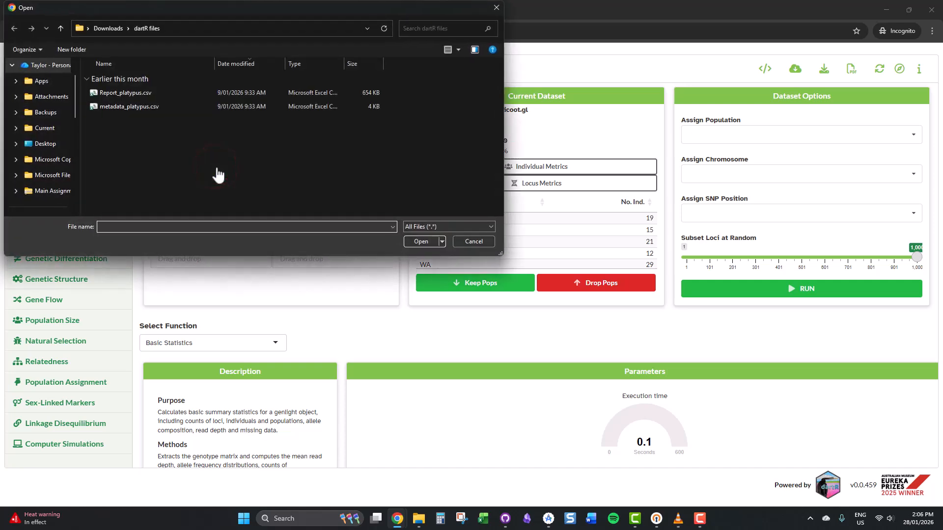
left_click(165, 93)
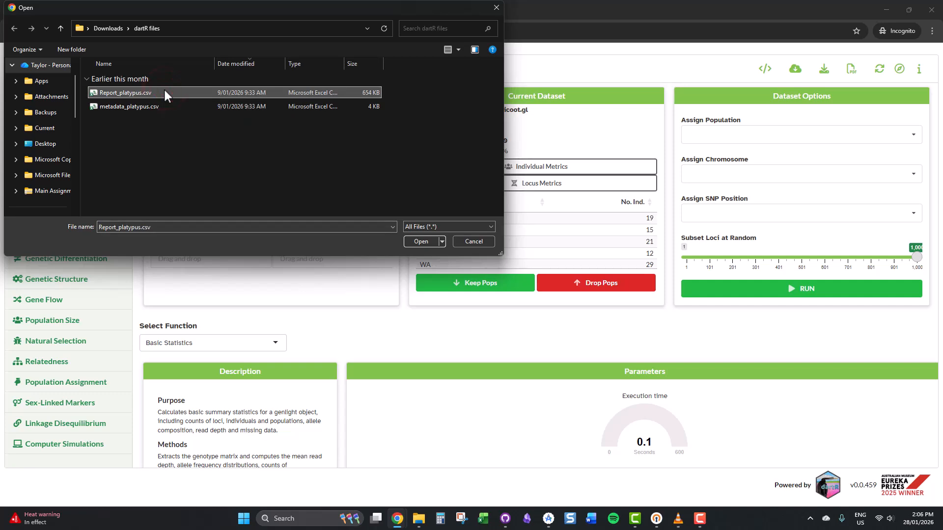
left_click(414, 241)
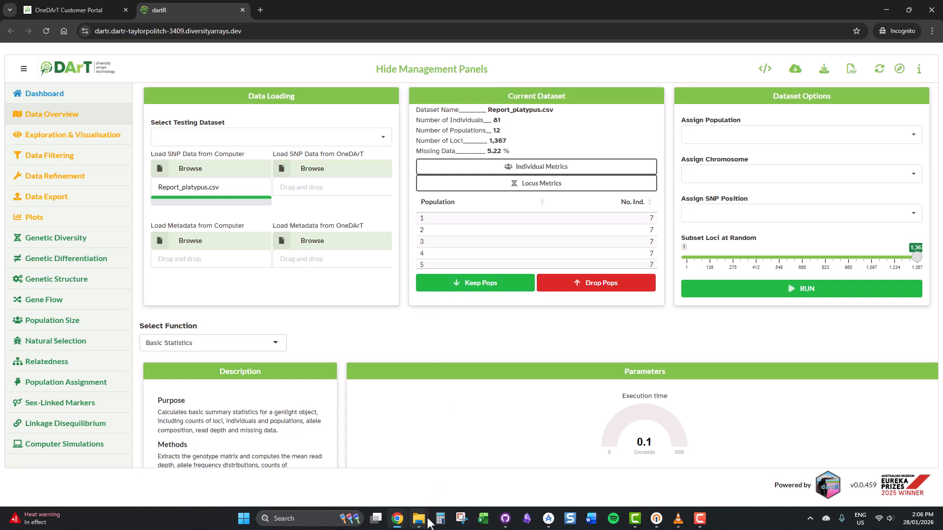
Drag metadata_platypus.csv from the dartR files folder onto the computer metadata drop area
mouse_move(414, 525)
left_click(403, 468)
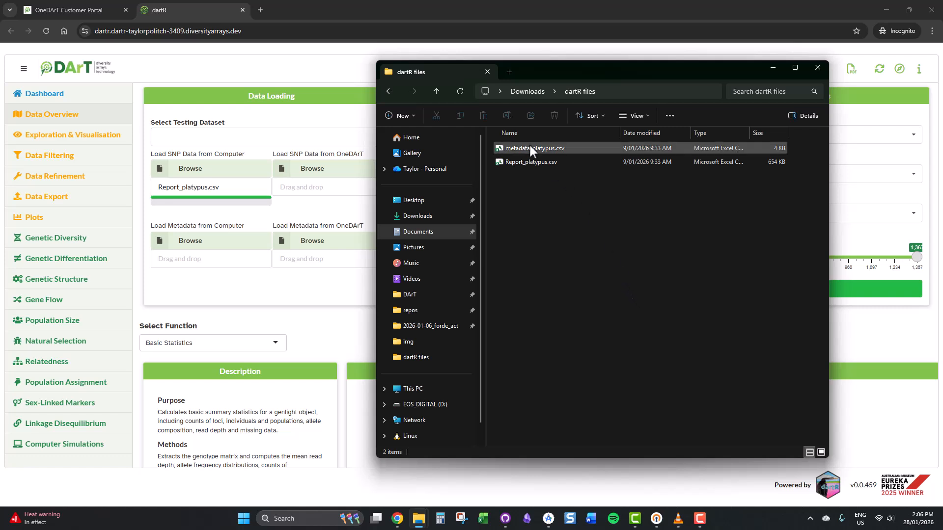
left_click_drag(529, 146, 205, 268)
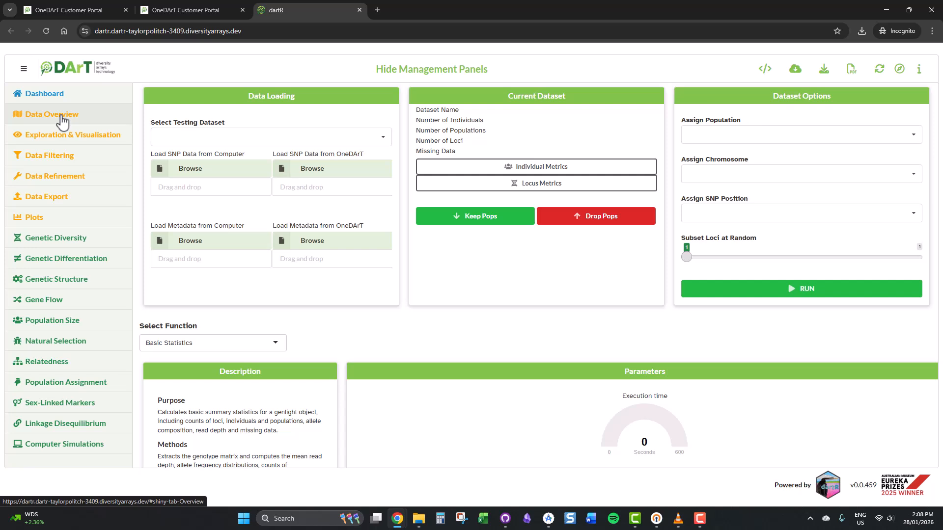
Load Report_platypus.csv as SNP data from the OneDArT Data Cloud folder My data / workspace / dartR test files
left_click(326, 172)
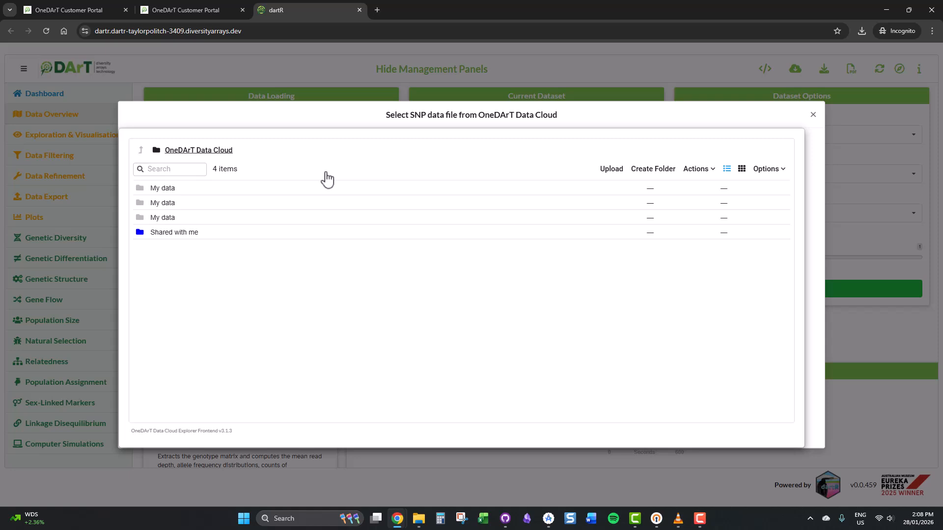
left_click(174, 203)
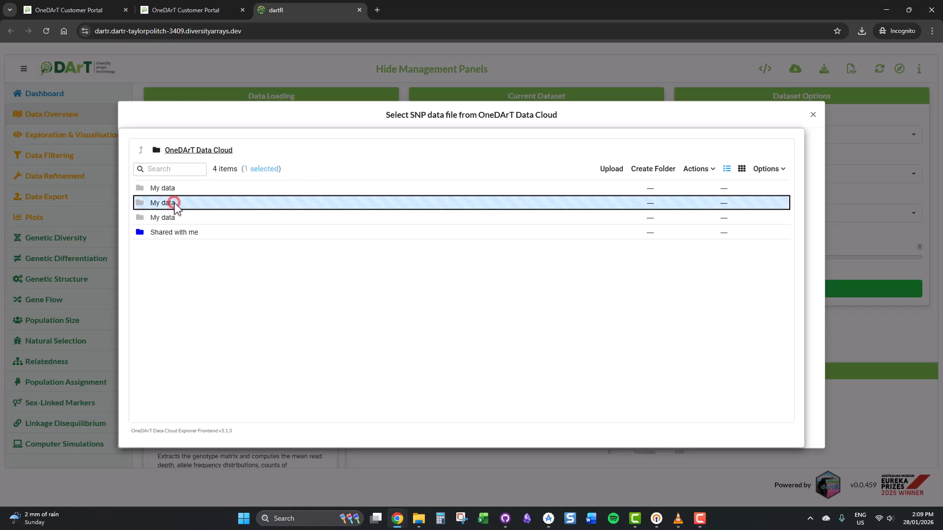
double_click(175, 203)
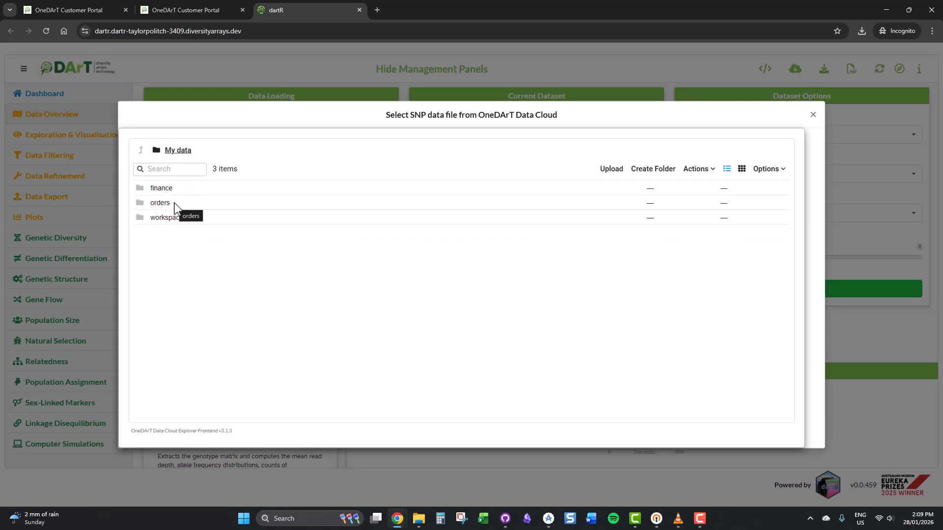
double_click(167, 223)
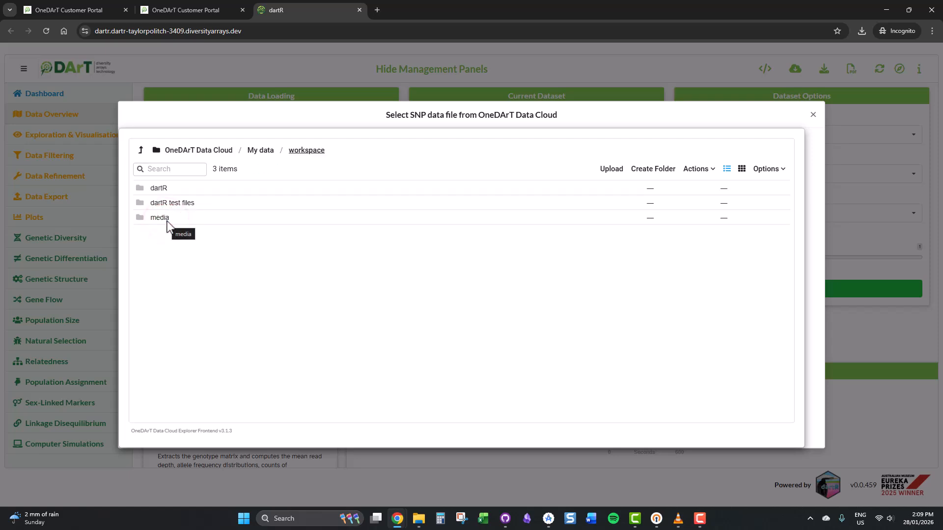
double_click(186, 202)
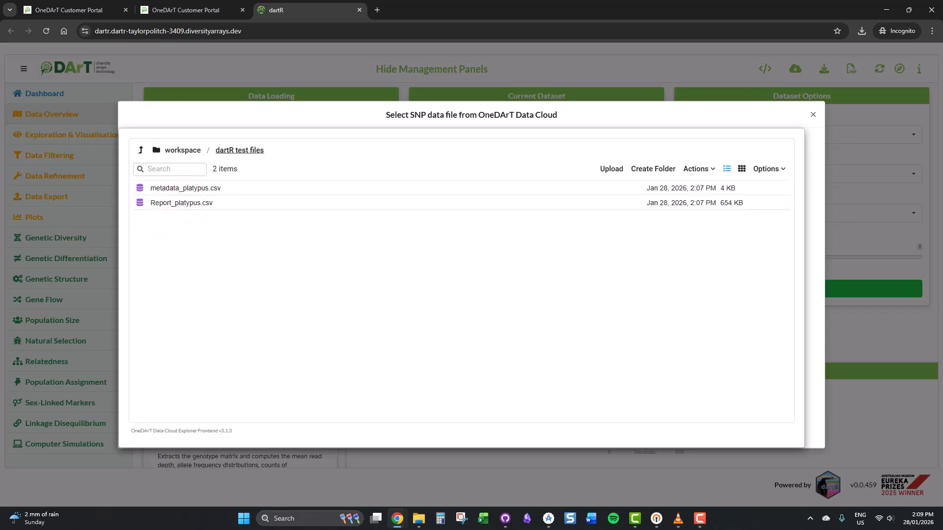
key("alt+Tab")
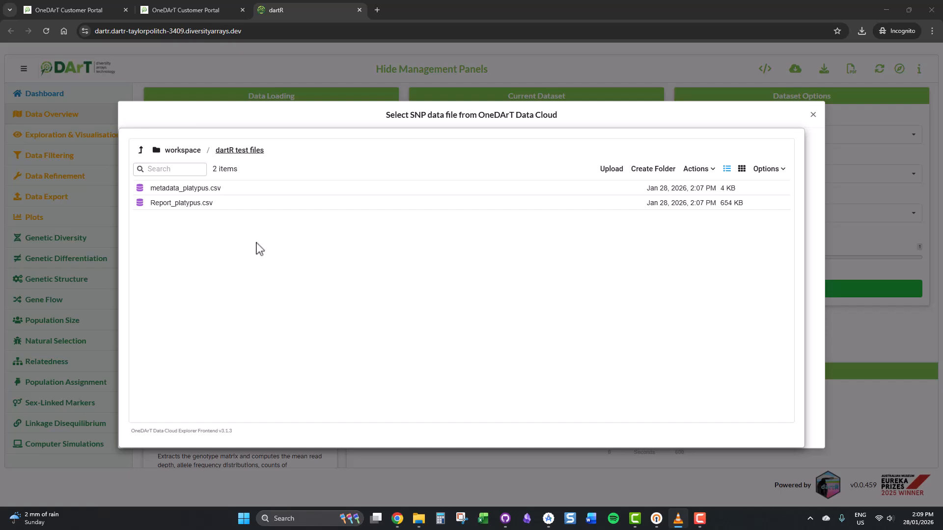
double_click(241, 203)
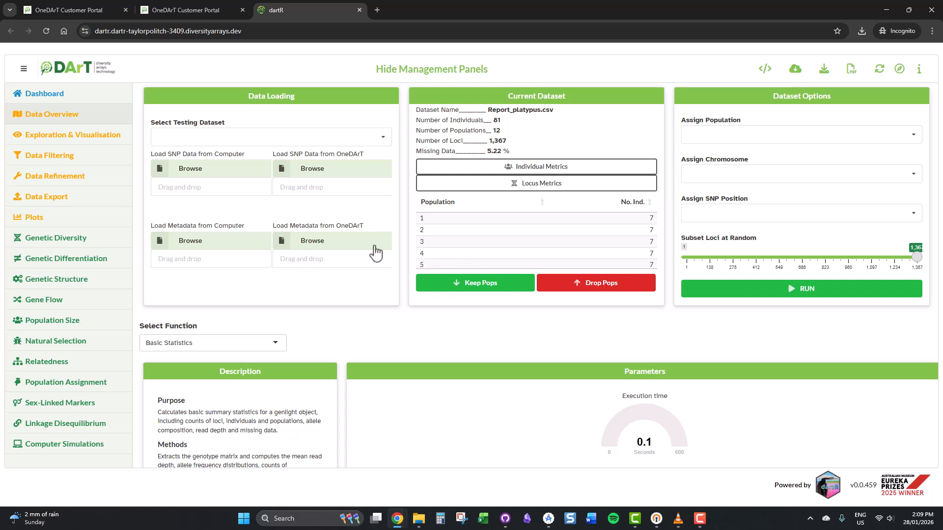
Load metadata_platypus.csv as metadata from the OneDArT Data Cloud folder My data / workspace / dartR test files
left_click(315, 240)
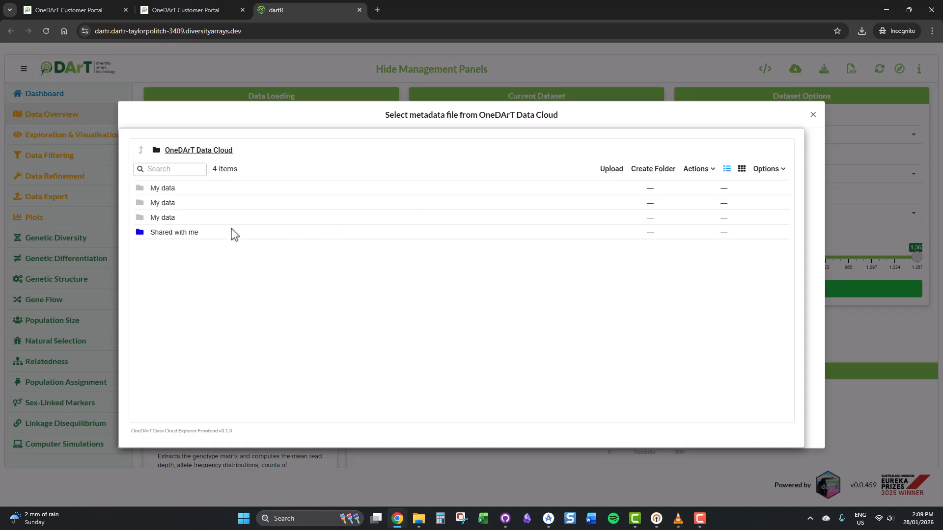
double_click(179, 203)
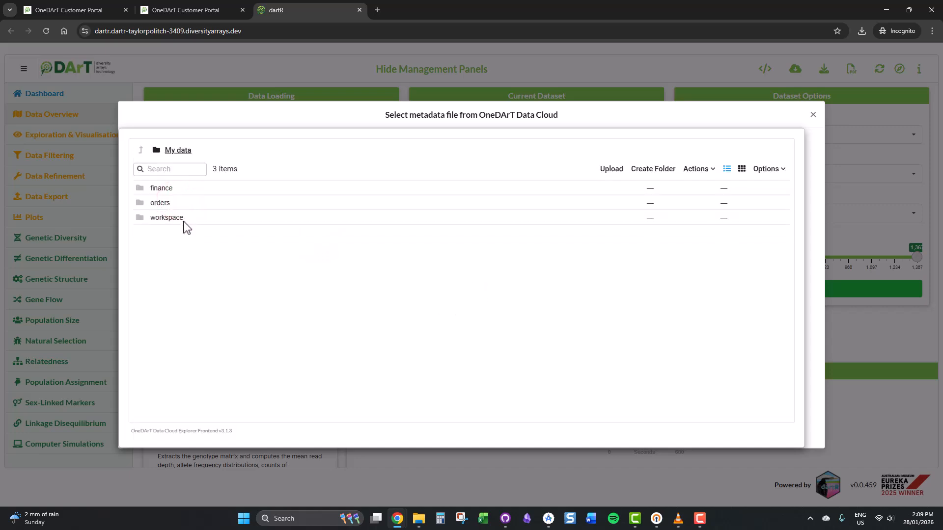
left_click(183, 221)
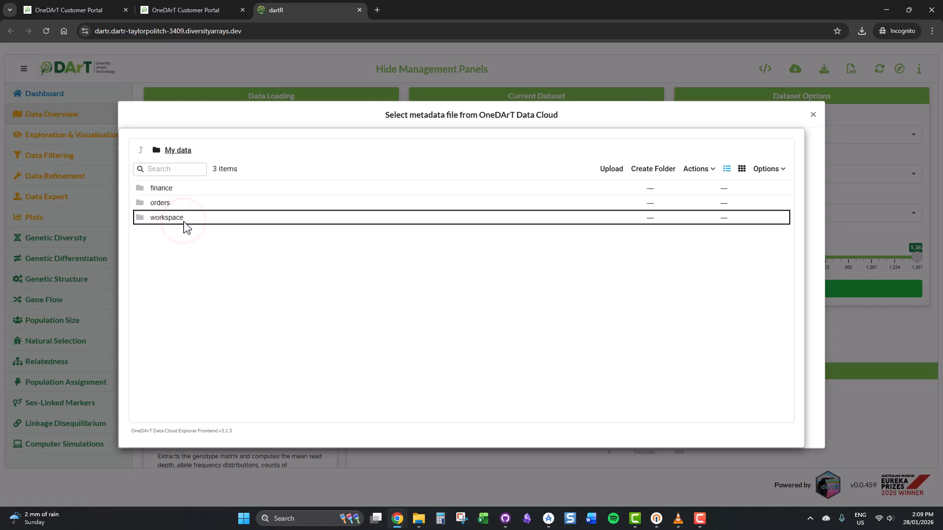
double_click(187, 219)
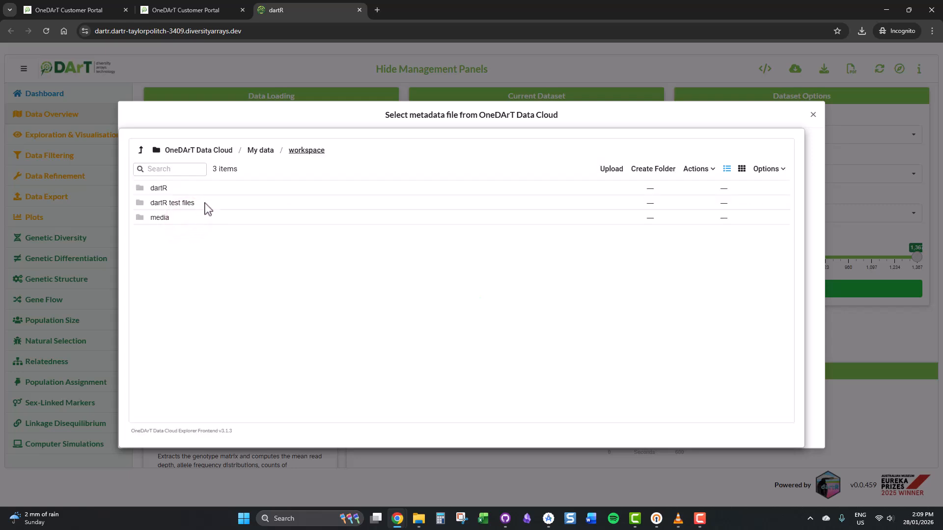
double_click(206, 202)
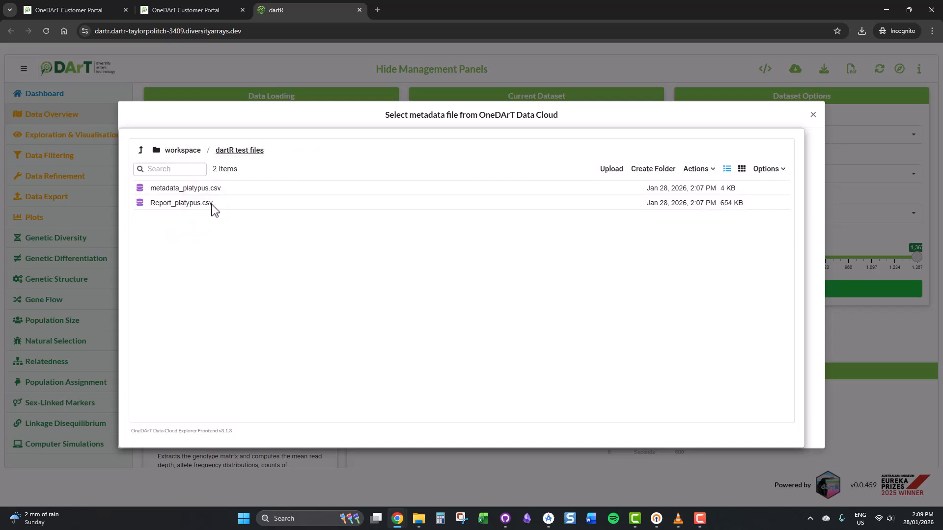
left_click(216, 188)
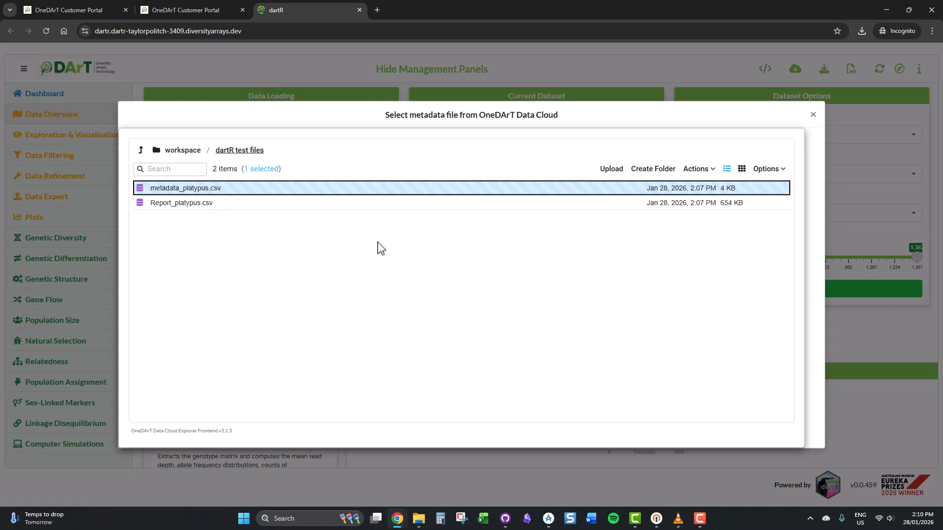
double_click(376, 187)
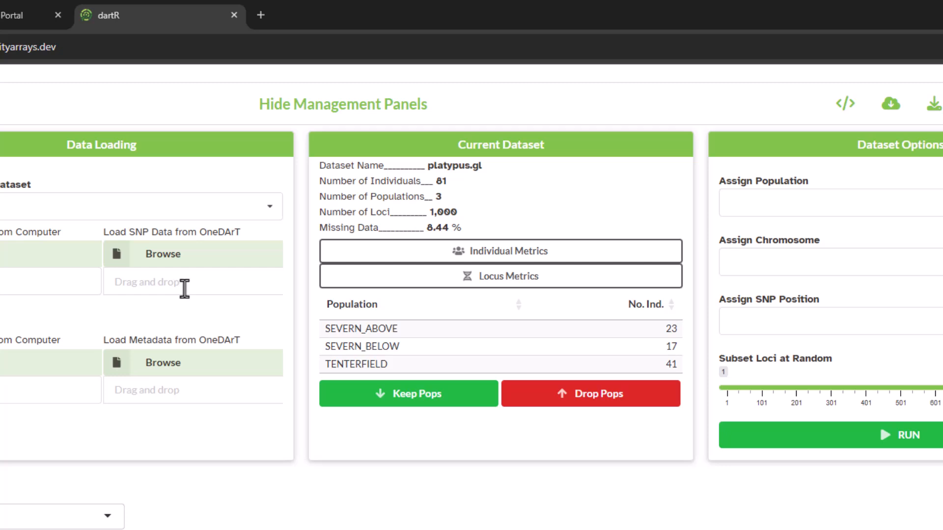
Drop the SEVERN_ABOVE and SEVERN_BELOW populations from the dataset
left_click(438, 327)
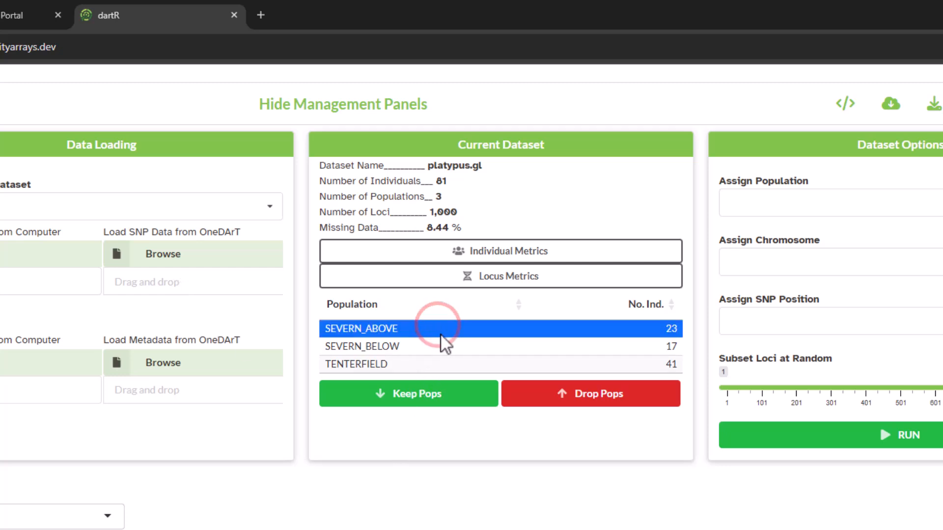
left_click(443, 345)
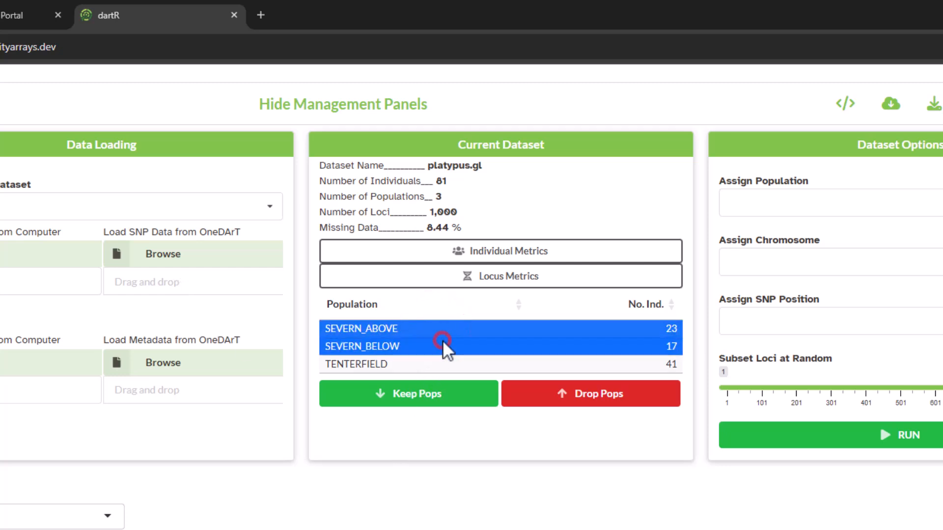
left_click(563, 396)
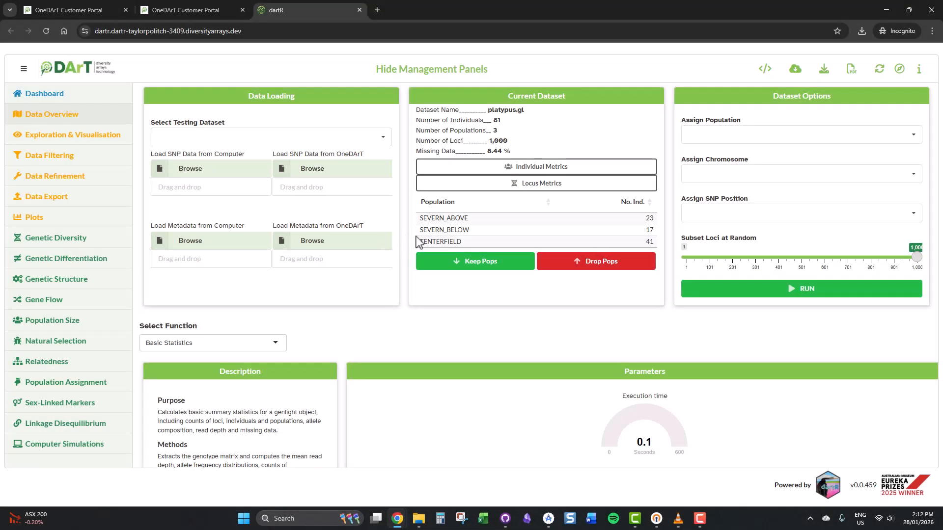
Select TENTERFIELD and keep only that population
left_click(439, 241)
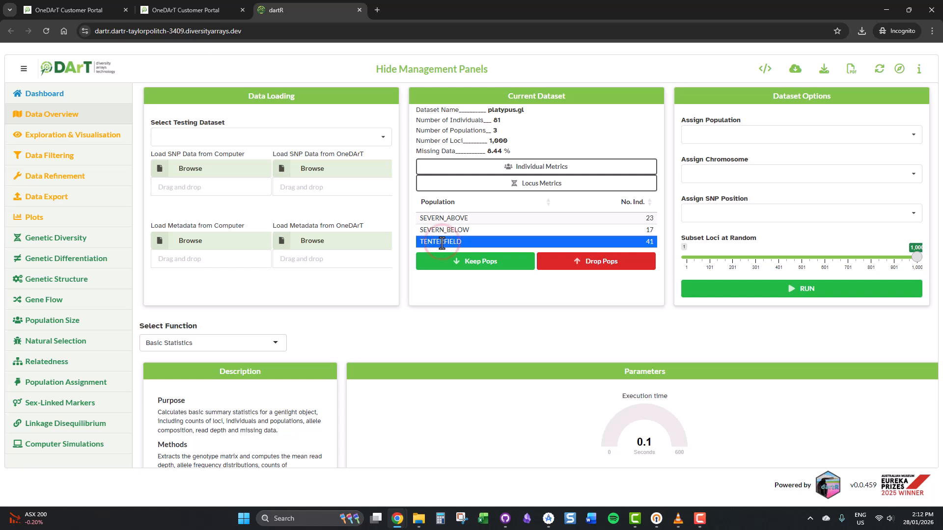
left_click(454, 265)
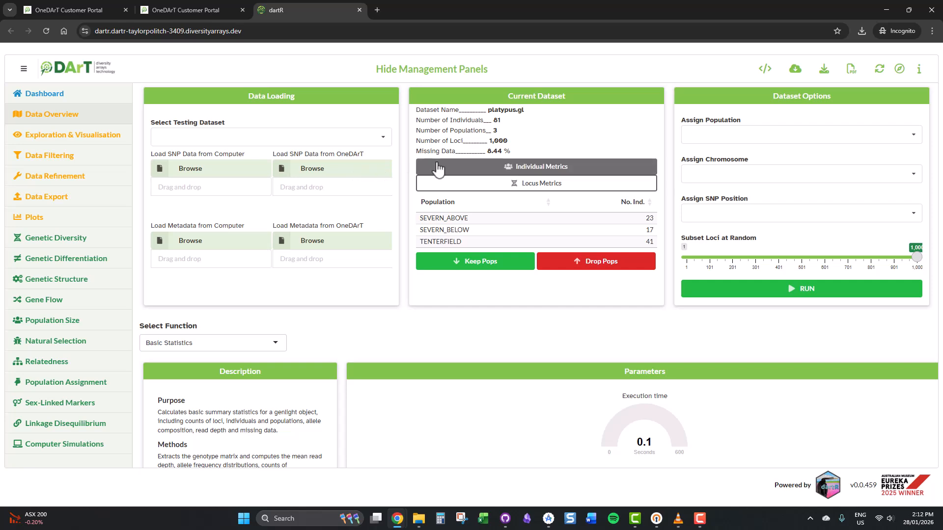
Open the individual metrics table, show 100 entries per page and browse through all individuals
left_click(438, 168)
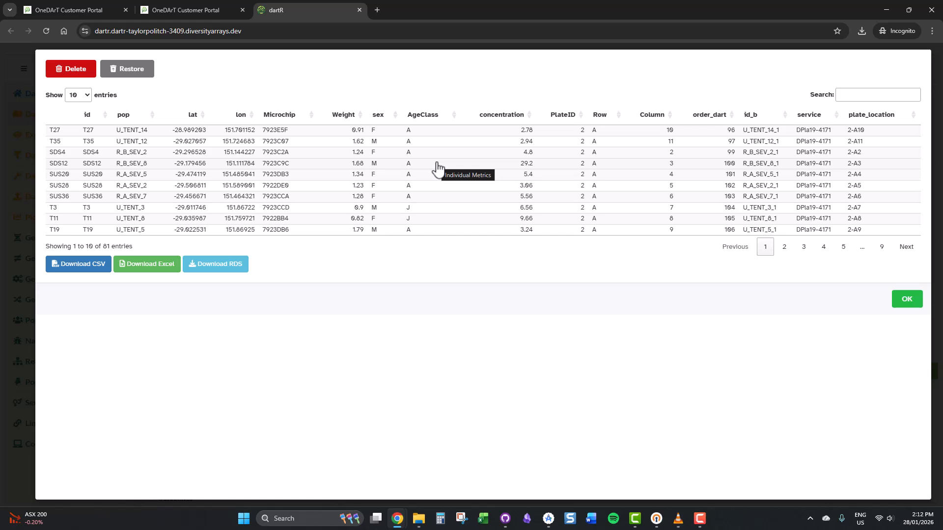
left_click(87, 96)
left_click(83, 144)
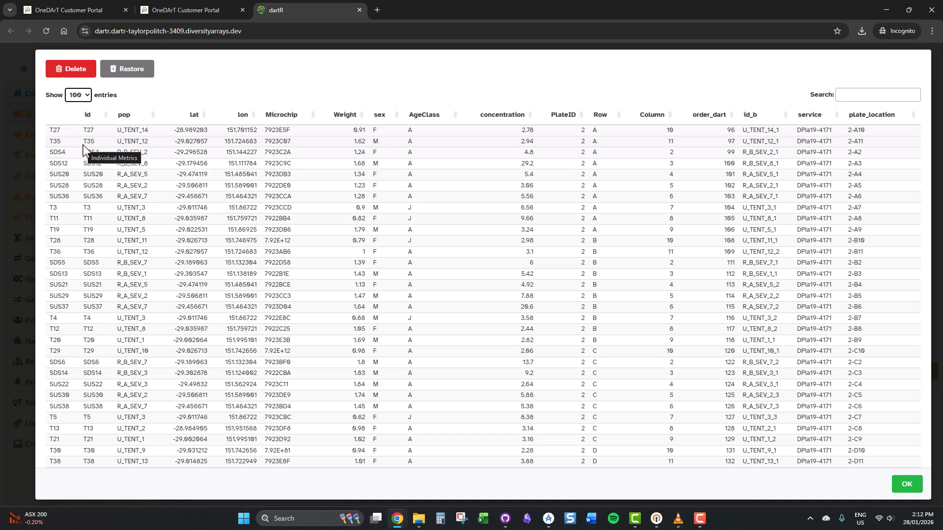
scroll(121, 173, "down", 6)
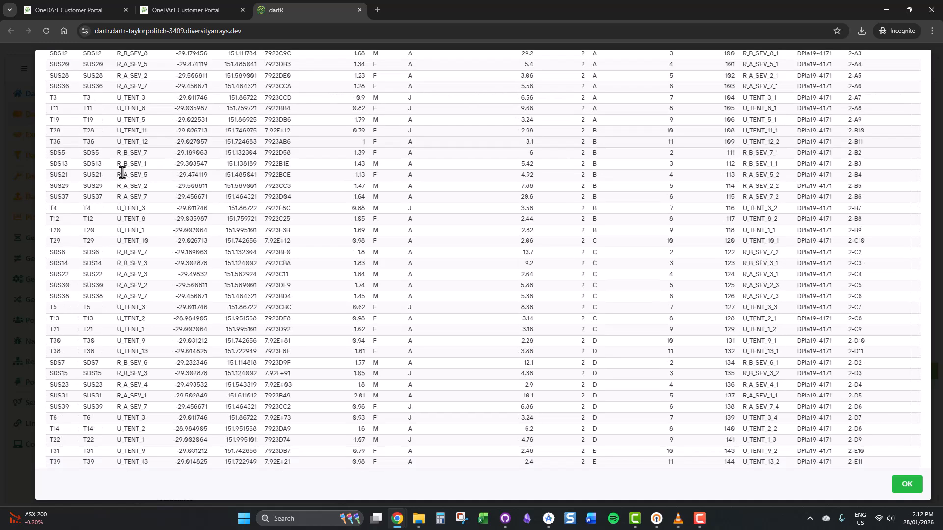
scroll(122, 173, "down", 5)
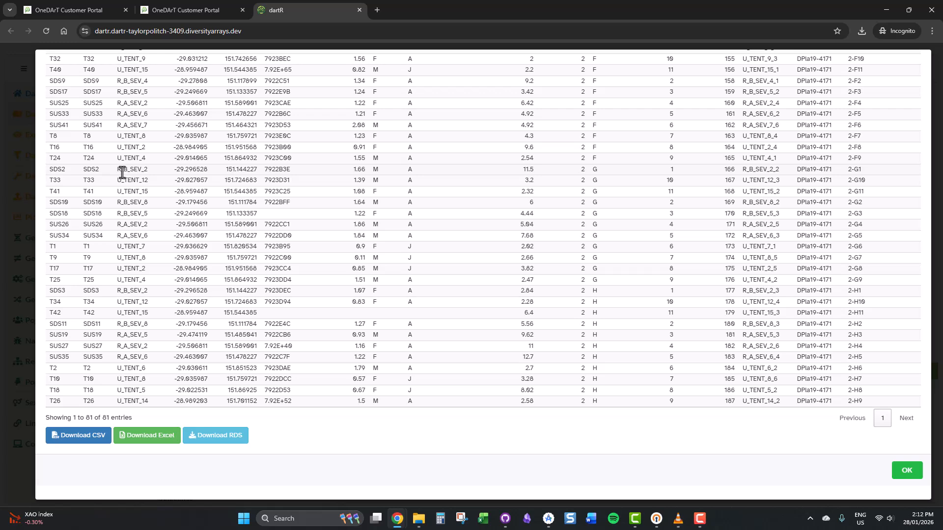
Search the individual metrics table for plate location 2-A6
scroll(122, 173, "up", 9)
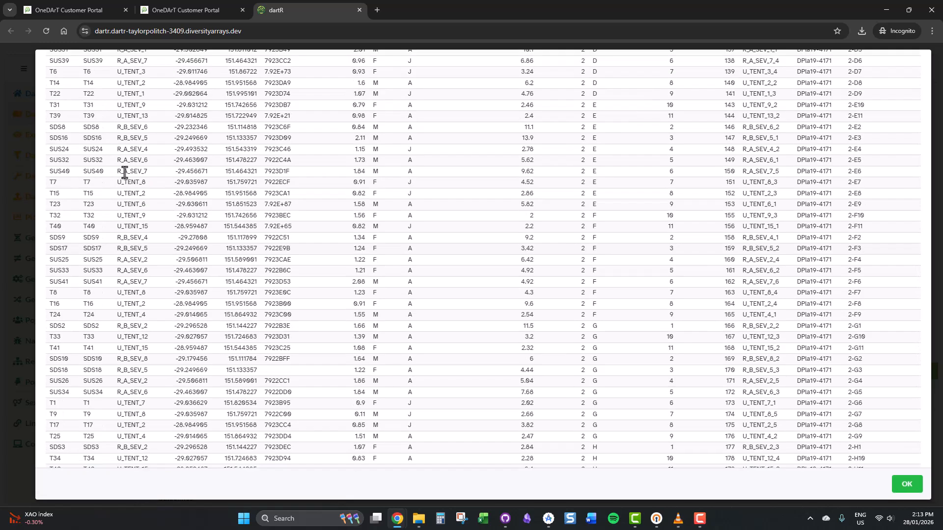
scroll(125, 172, "up", 3)
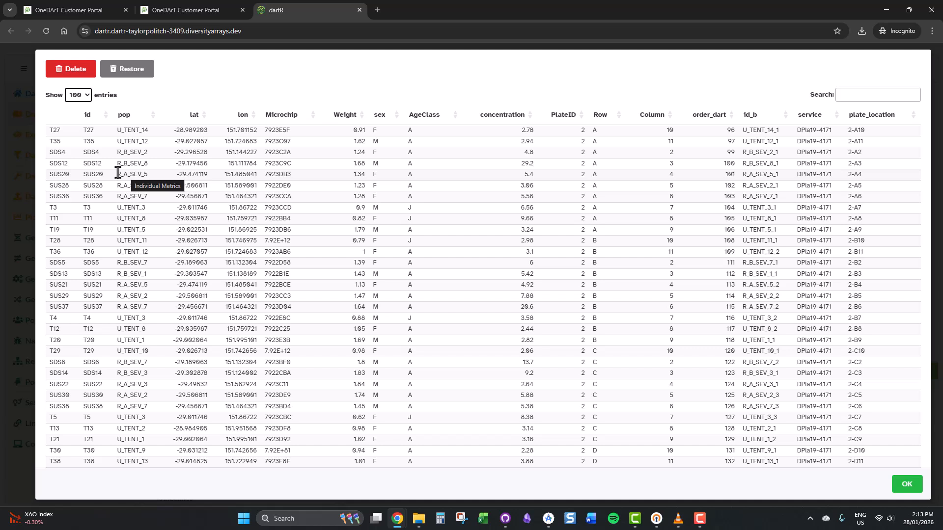
left_click(850, 96)
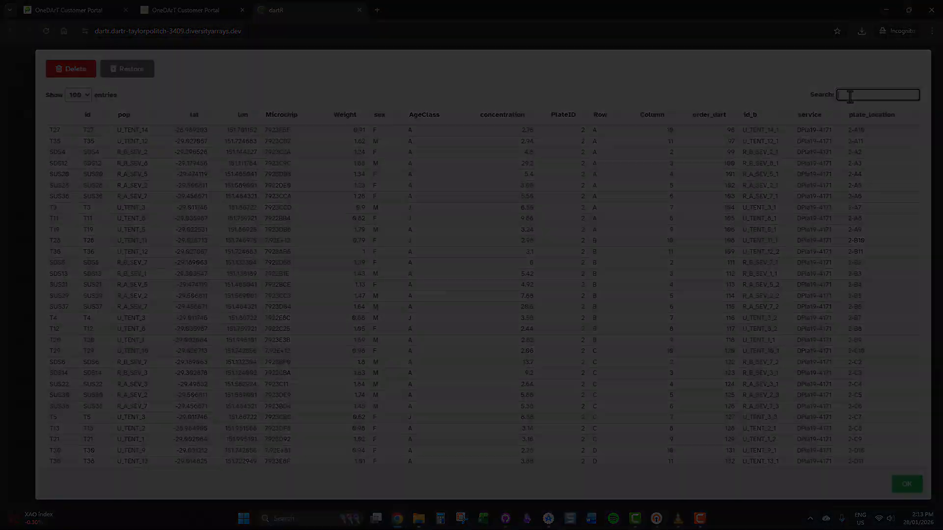
type("2-A")
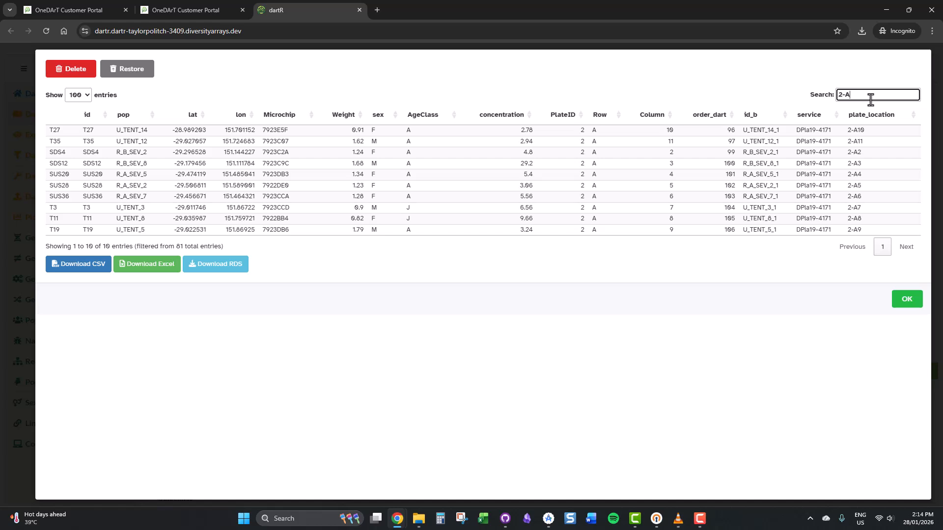
type("6")
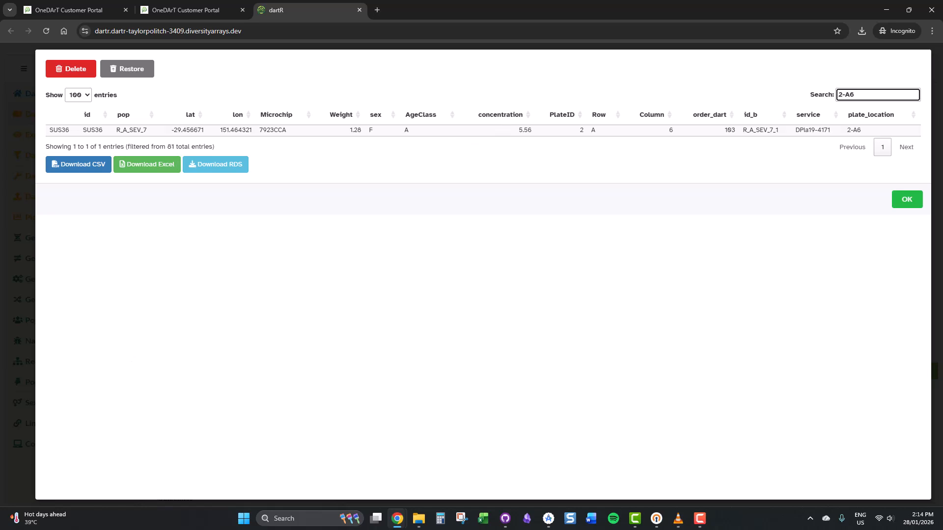
Select the individual at plate location 2-A6, delete it, and restore it
left_click(792, 131)
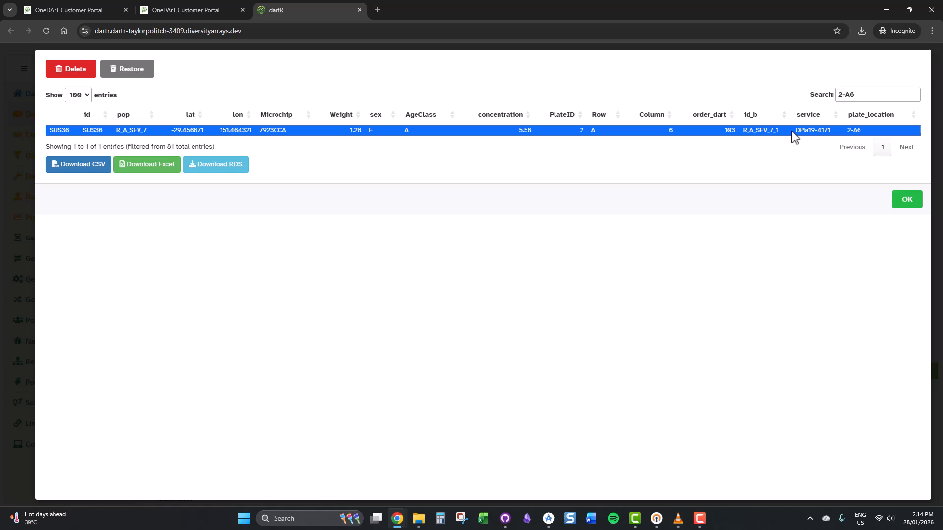
left_click(70, 73)
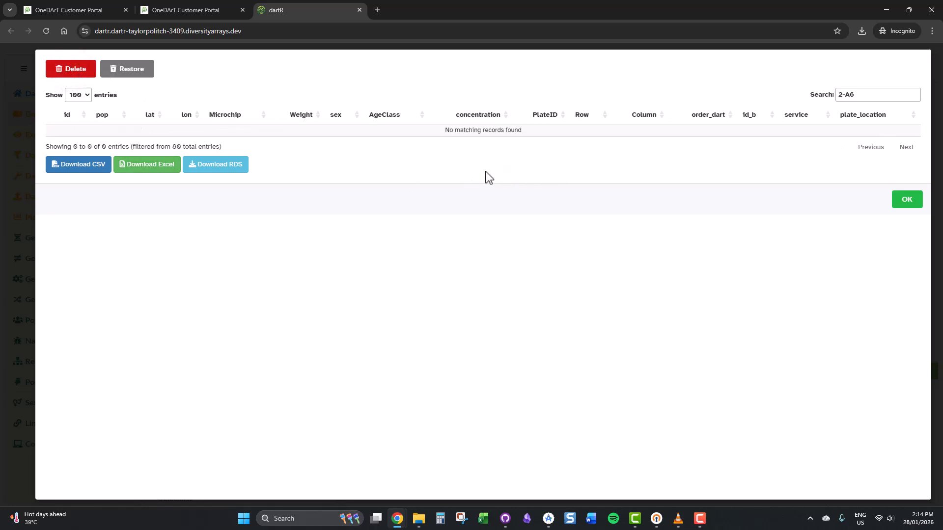
left_click(129, 74)
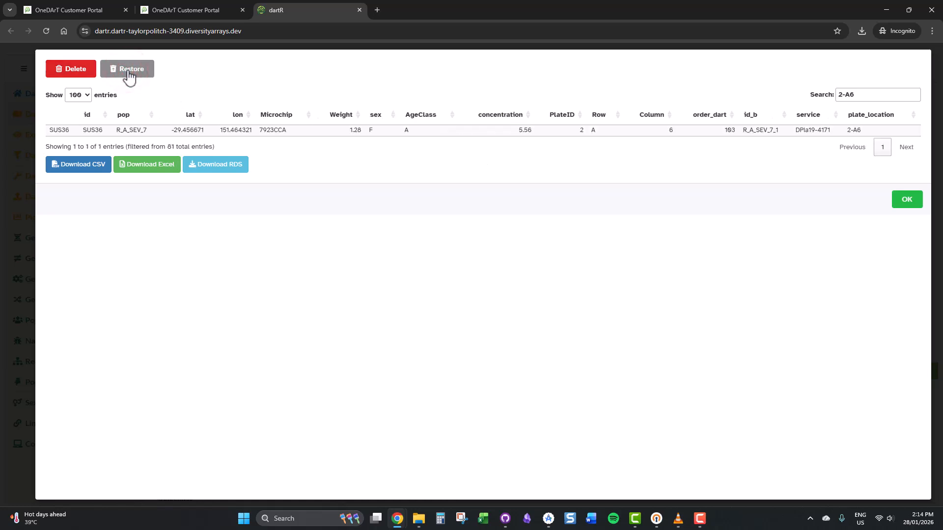
Close the metrics table and assign the pop column as the dataset's population variable
key("alt+Tab")
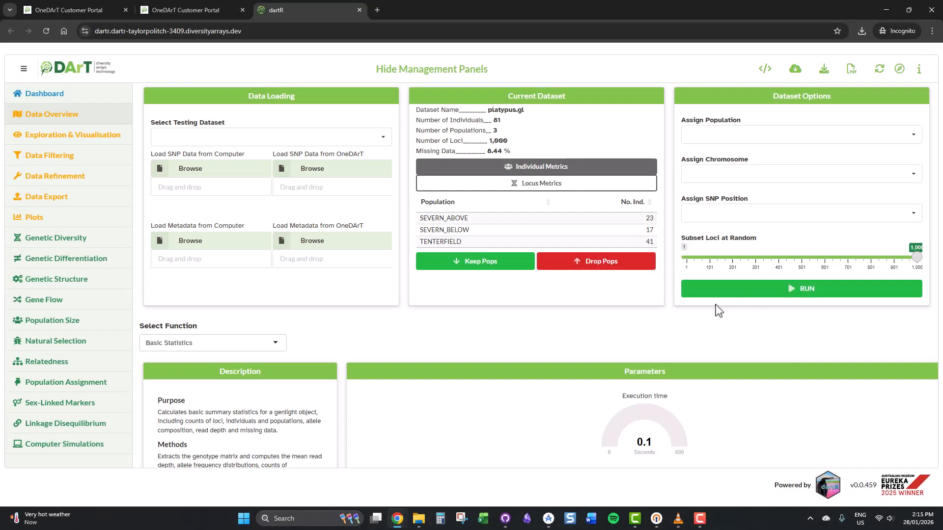
left_click(617, 189)
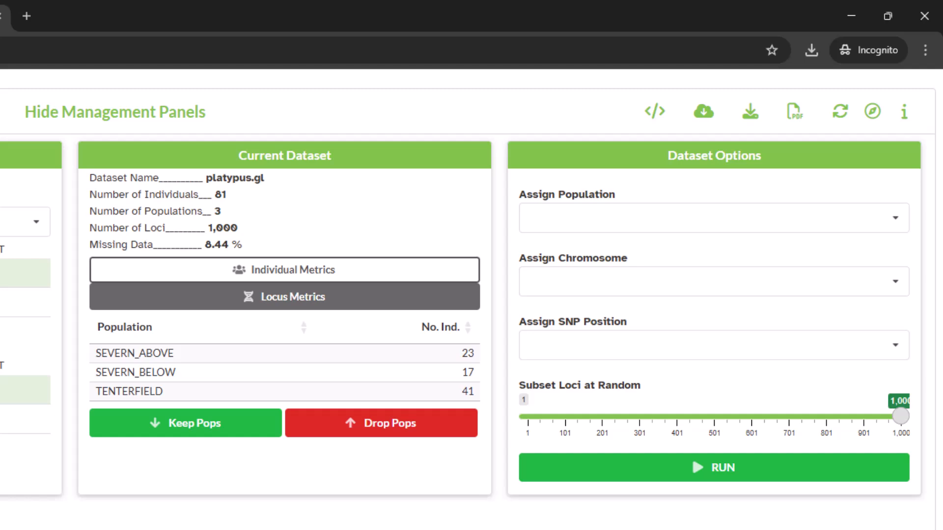
left_click(872, 220)
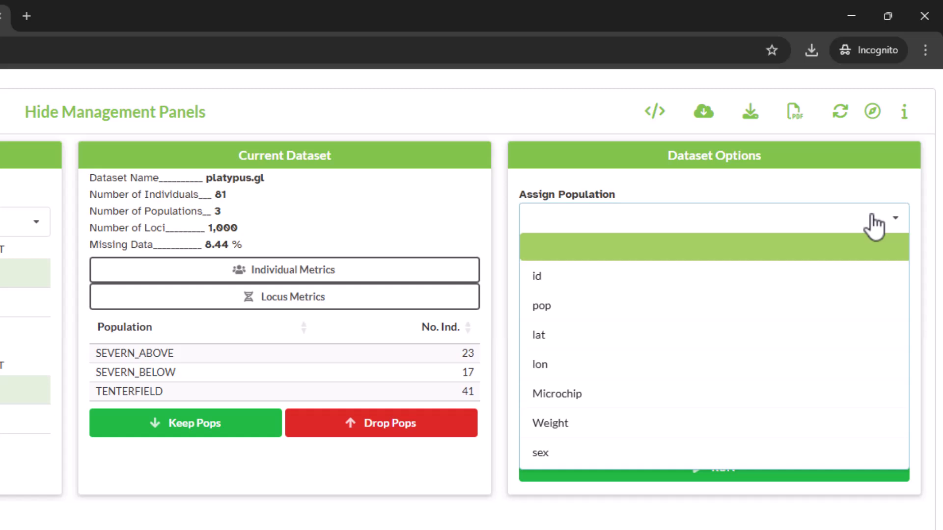
scroll(867, 316, "down", 2)
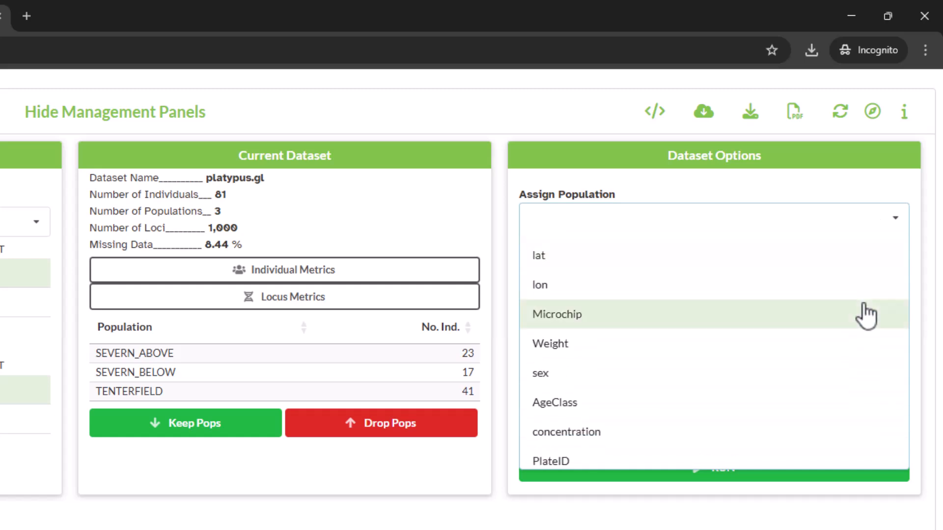
scroll(867, 316, "up", 2)
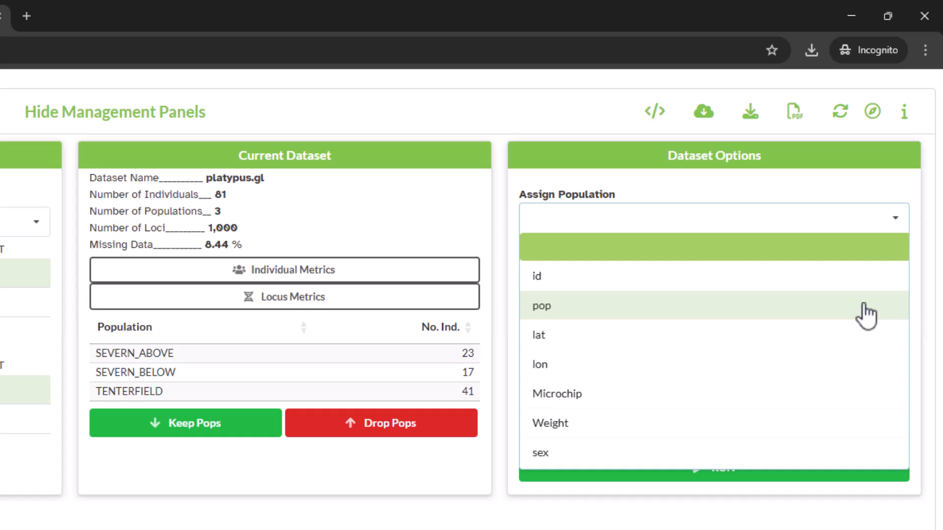
left_click(866, 314)
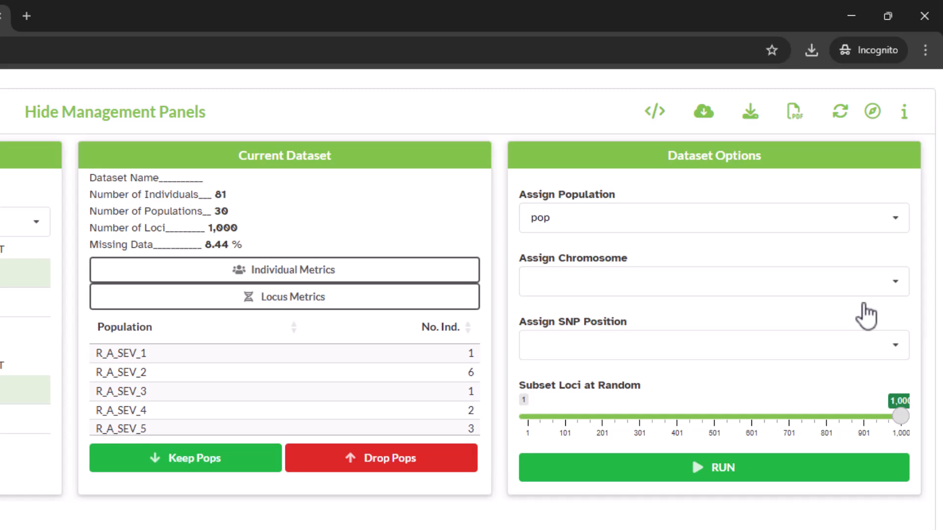
Assign Chrom_Platypus_Chrom_NCBIv1 as the chromosome and ChromPos_Platypus_Chrom_NCBIv1 as the SNP position
left_click(887, 289)
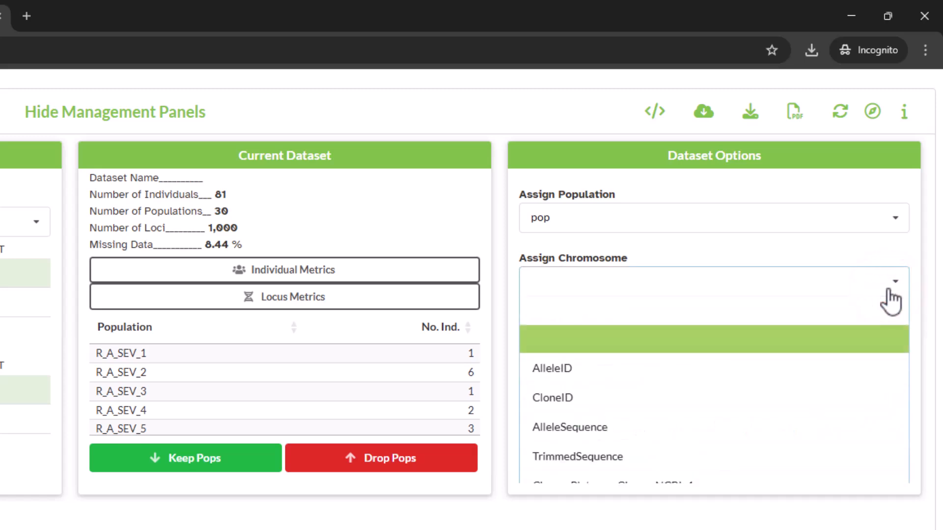
scroll(878, 388, "down", 2)
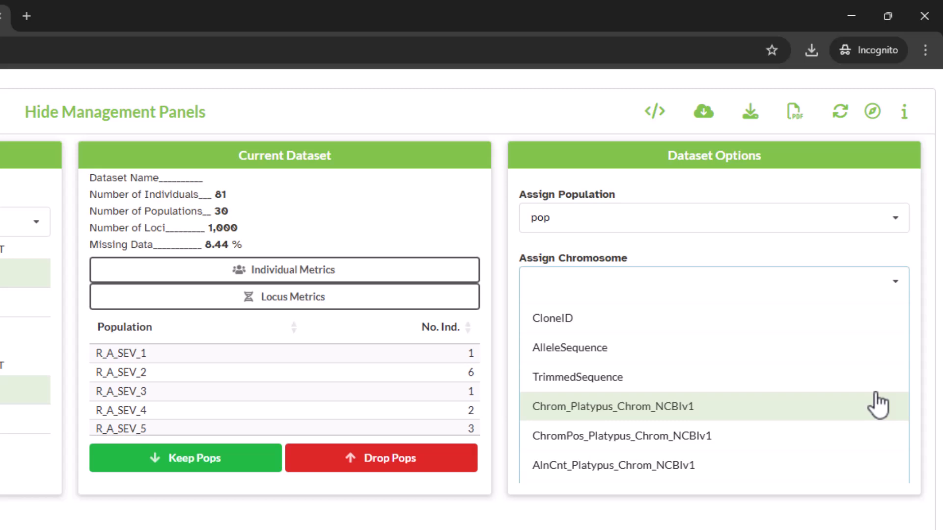
left_click(878, 406)
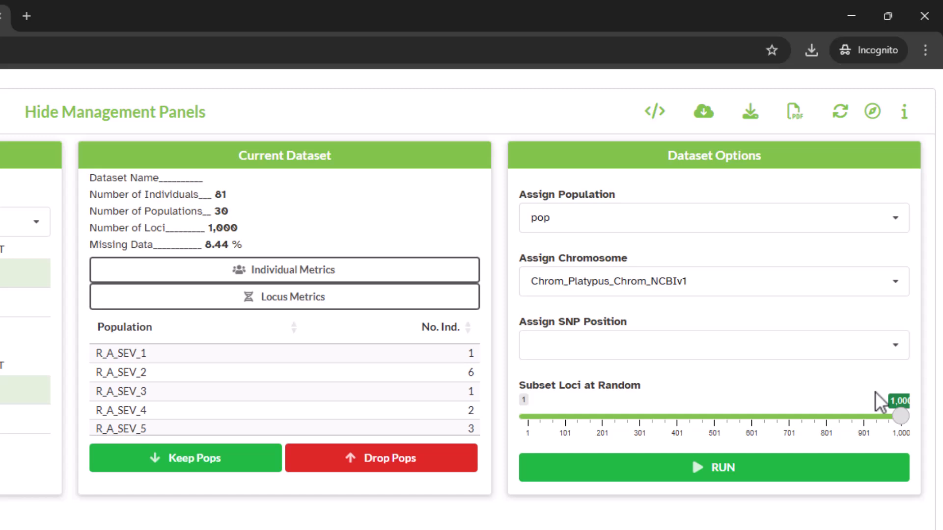
left_click(869, 347)
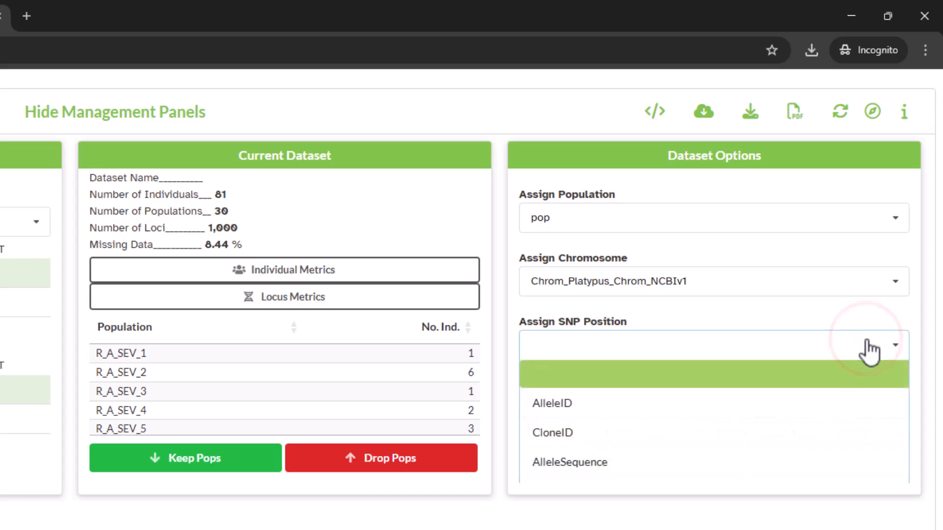
left_click(834, 474)
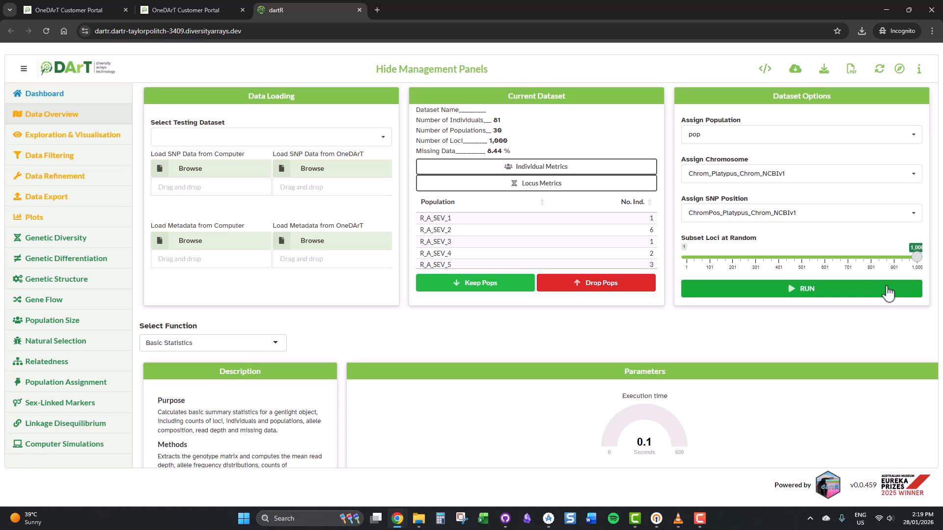
Run the Basic Statistics function and review its summary statistics output
scroll(886, 291, "down", 2)
scroll(890, 292, "up", 1)
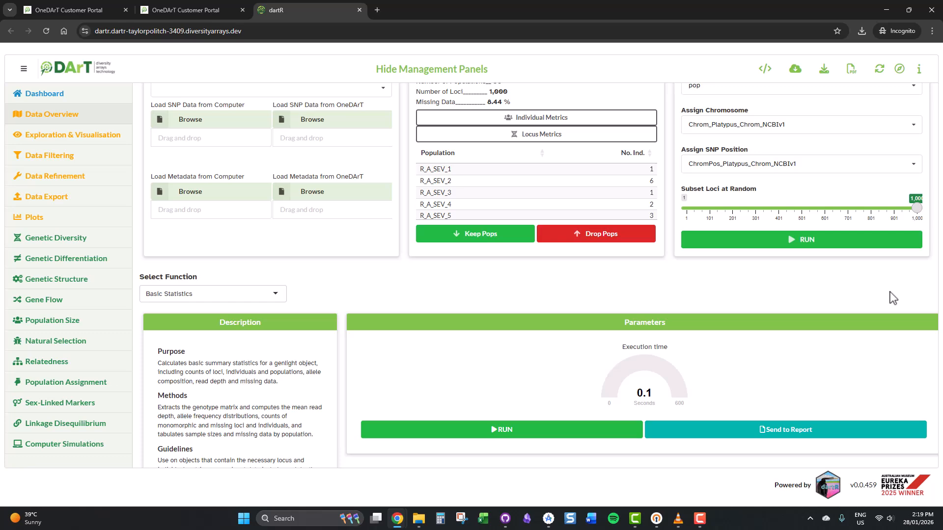
scroll(892, 295, "down", 2)
scroll(892, 298, "down", 1)
left_click(492, 286)
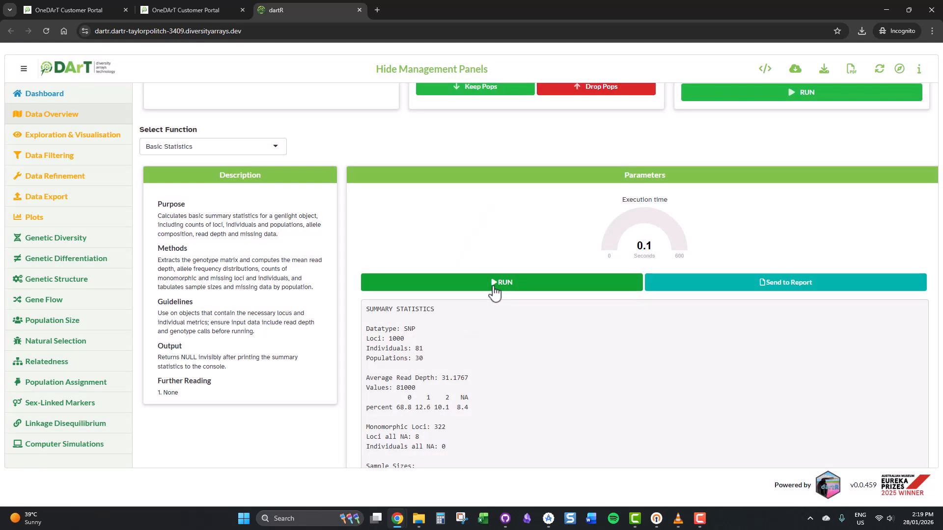
scroll(789, 389, "down", 4)
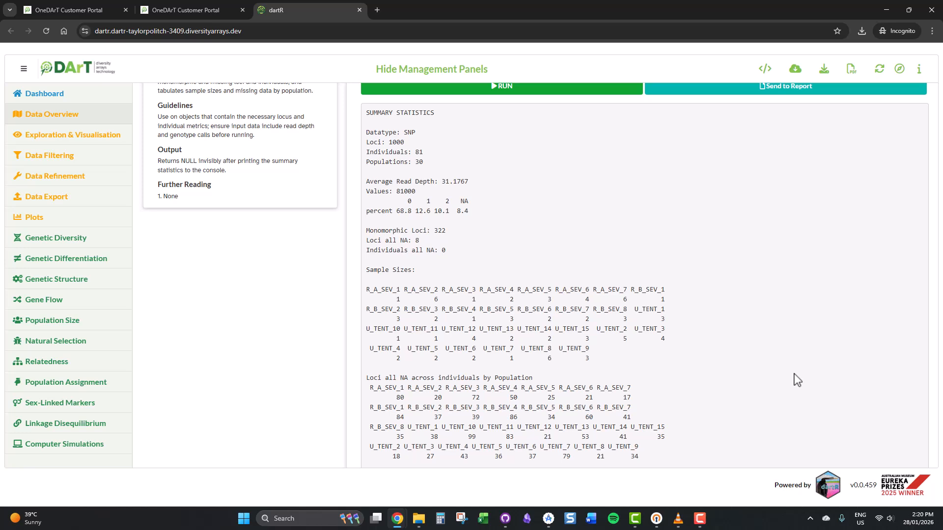
scroll(797, 380, "down", 3)
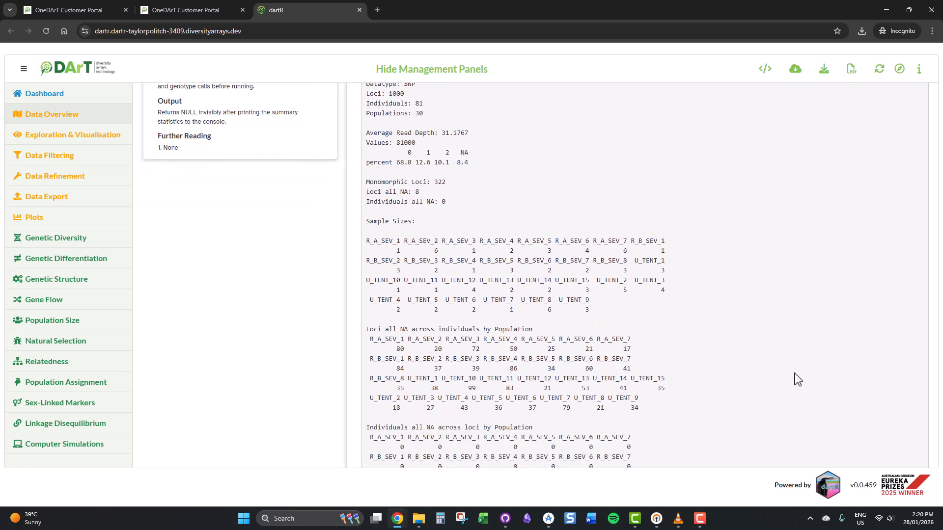
scroll(797, 380, "up", 15)
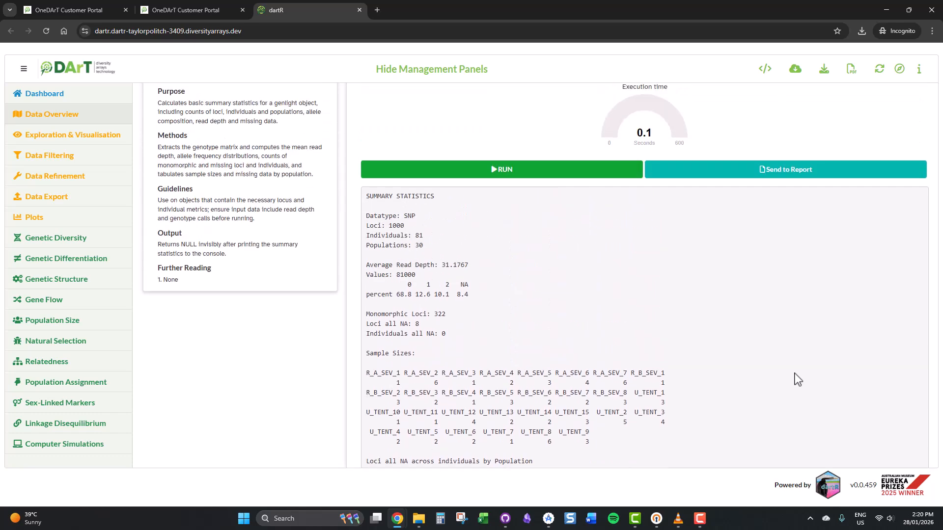